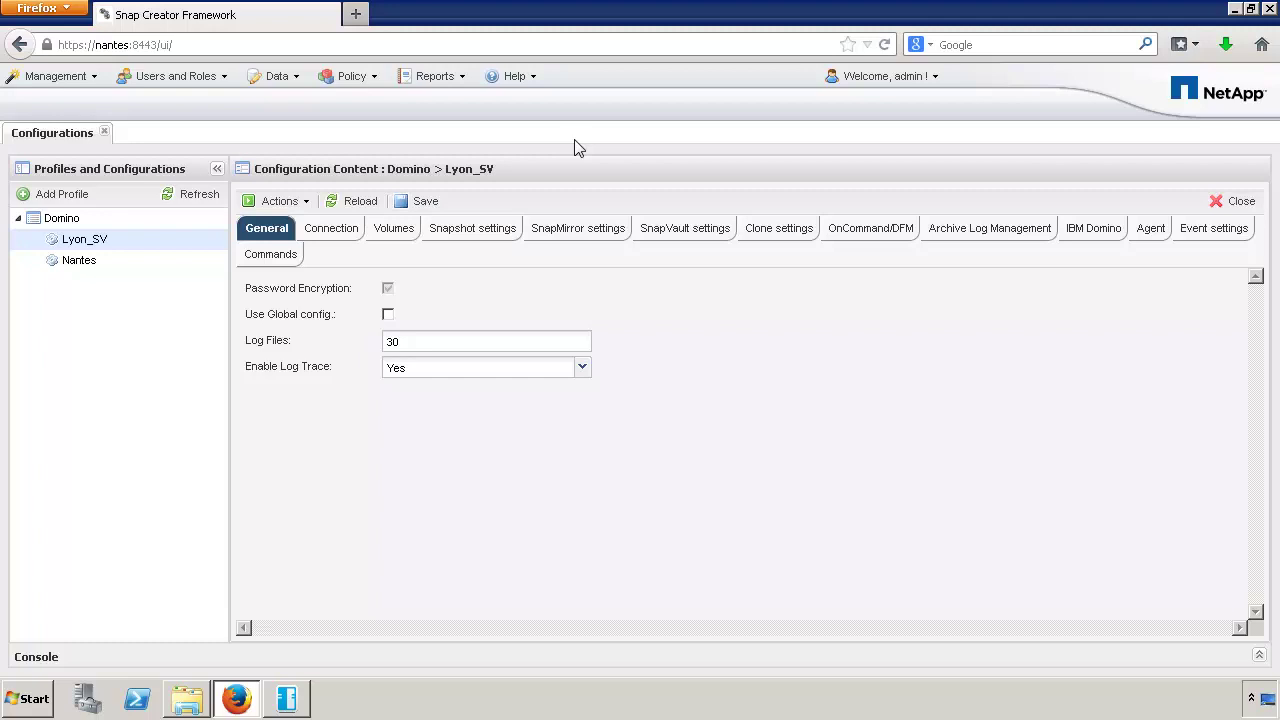
- Review Lyon_SV's IBM Domino data directory /domdata/data and restore directory /domdata/data/restore
click(1085, 235)
drag(600, 446, 440, 445)
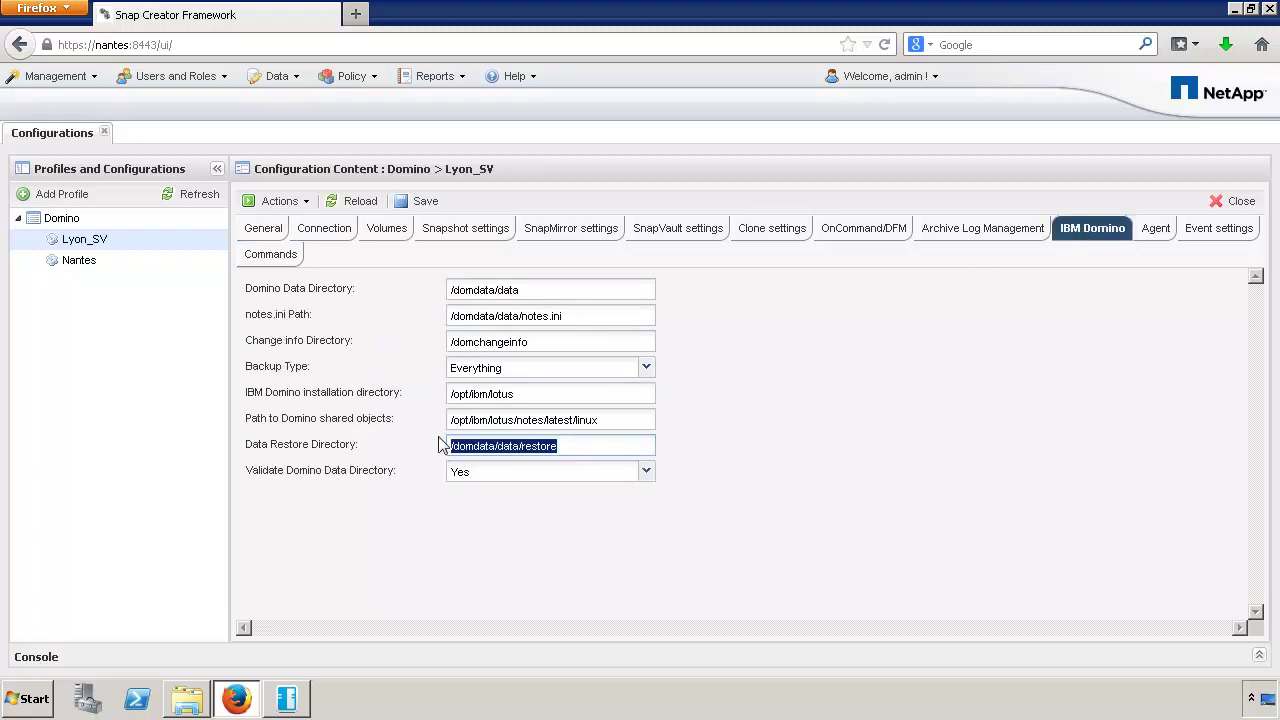
click(560, 449)
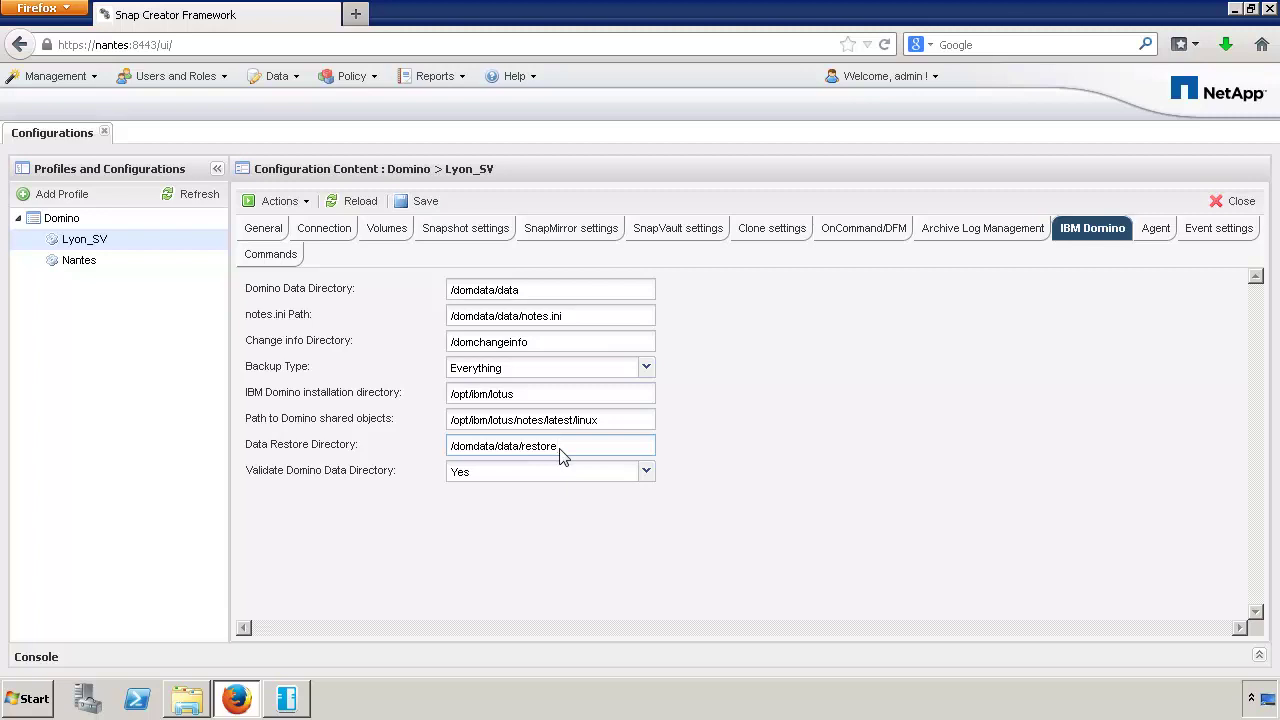
drag(523, 297, 437, 303)
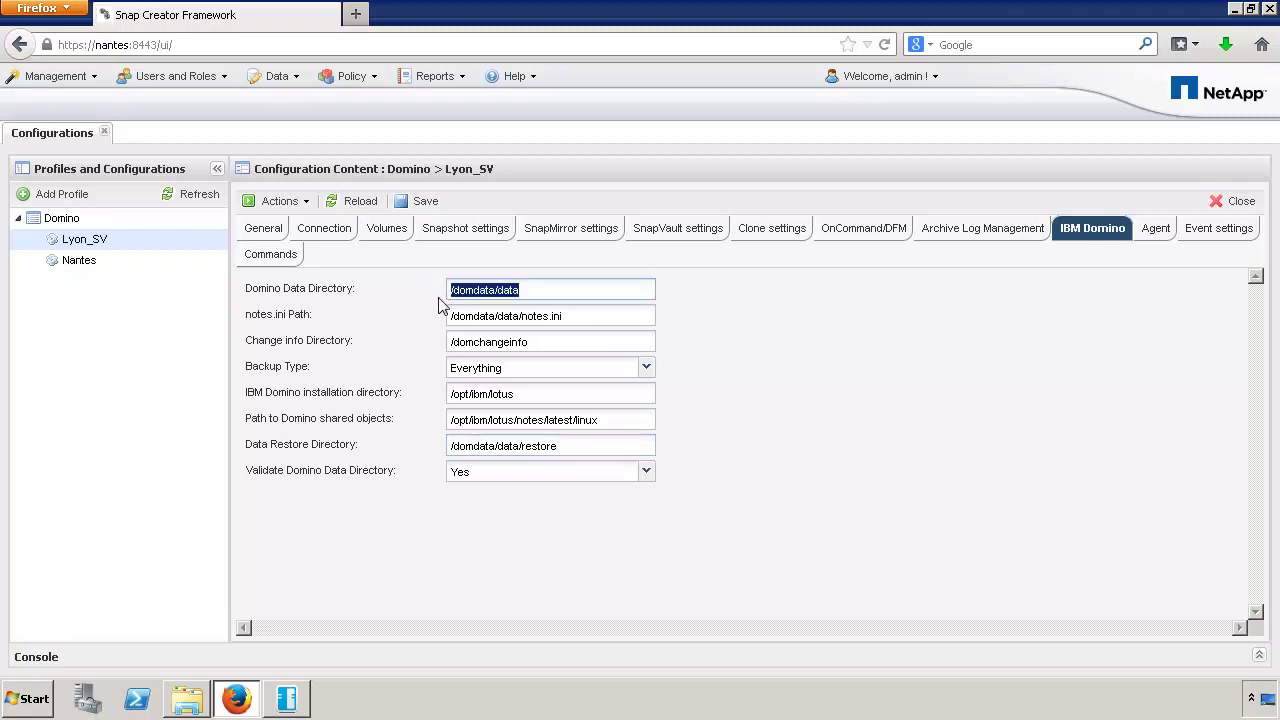
click(567, 453)
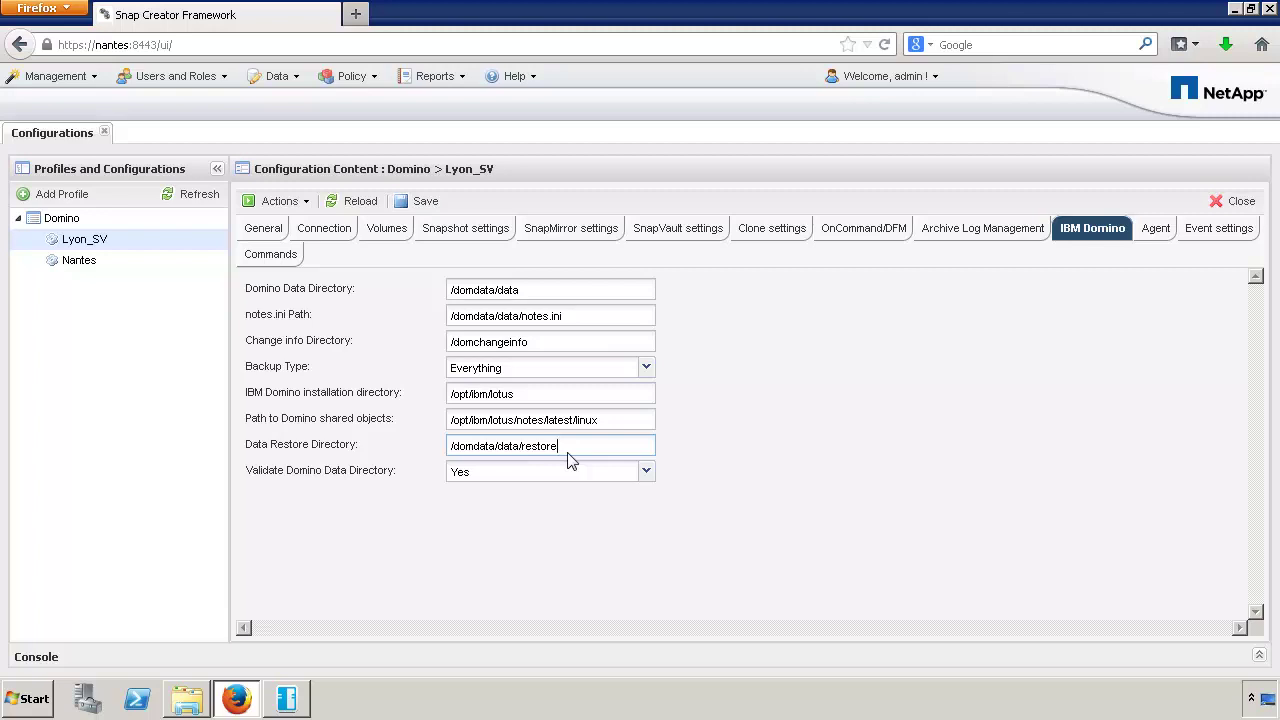
click(300, 203)
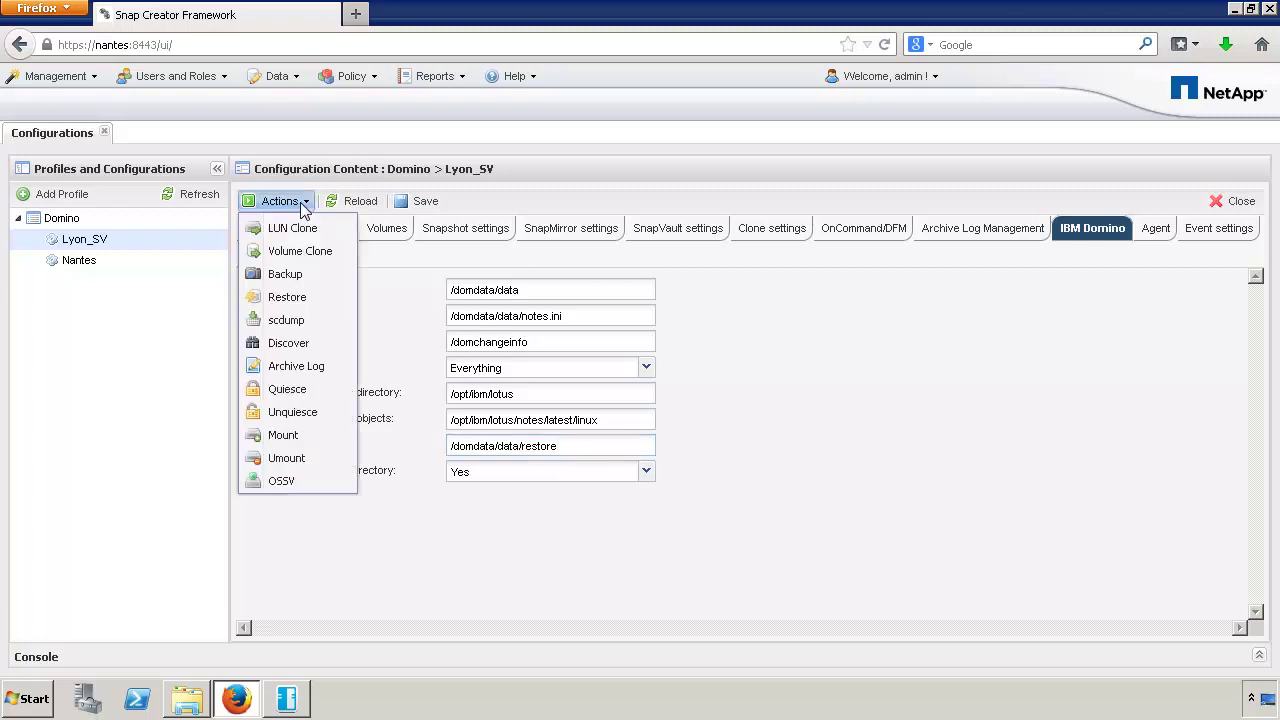
- Start a Restore for Lyon_SV and continue past the Welcome page with Primary restore kept
click(323, 298)
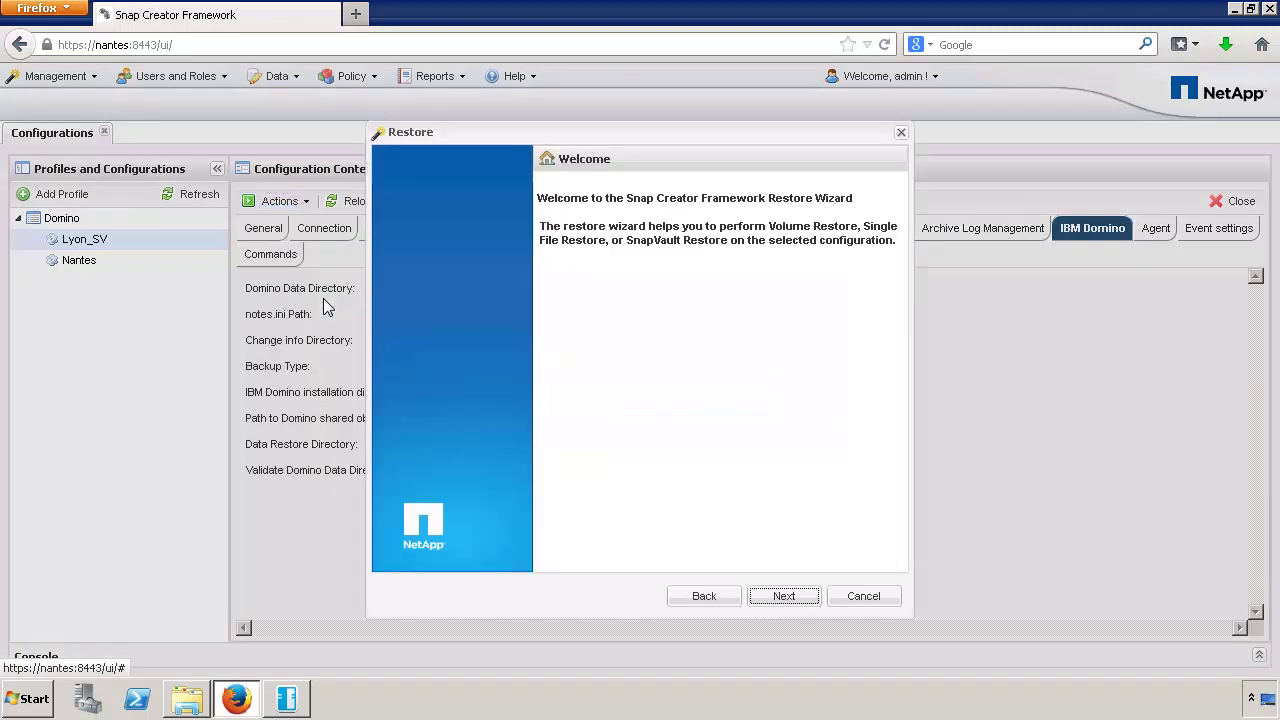
click(795, 596)
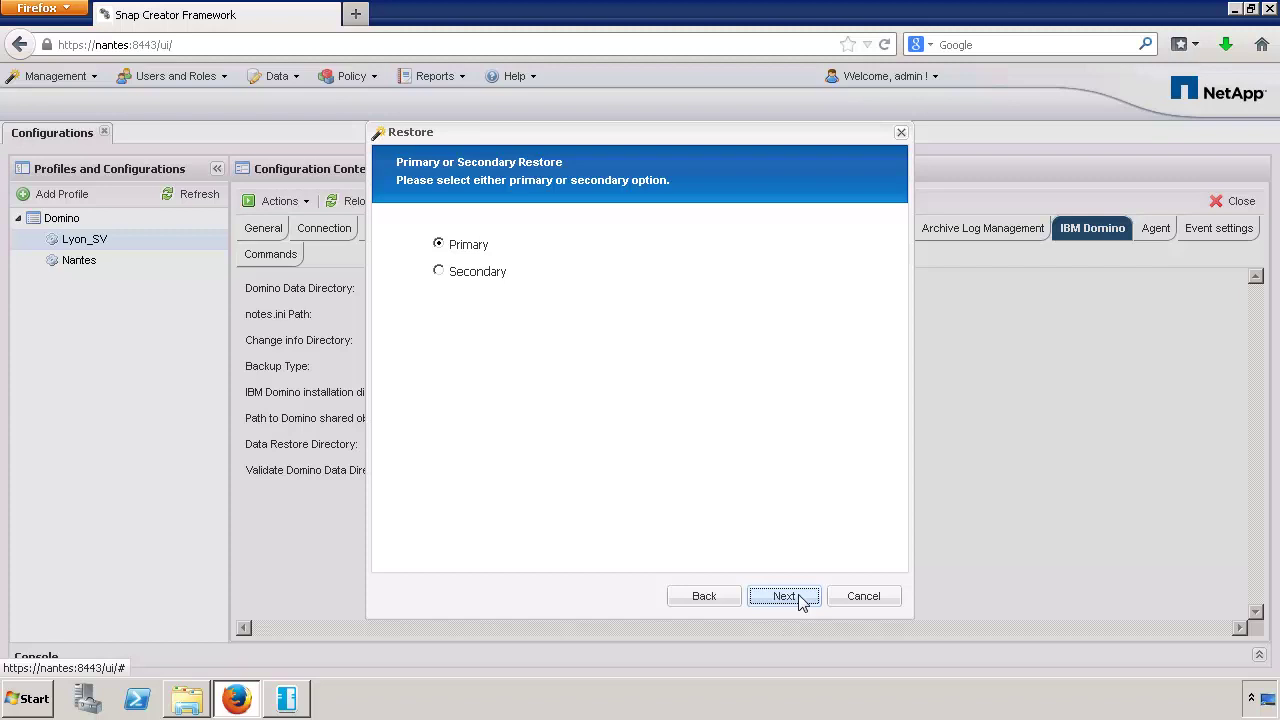
click(785, 596)
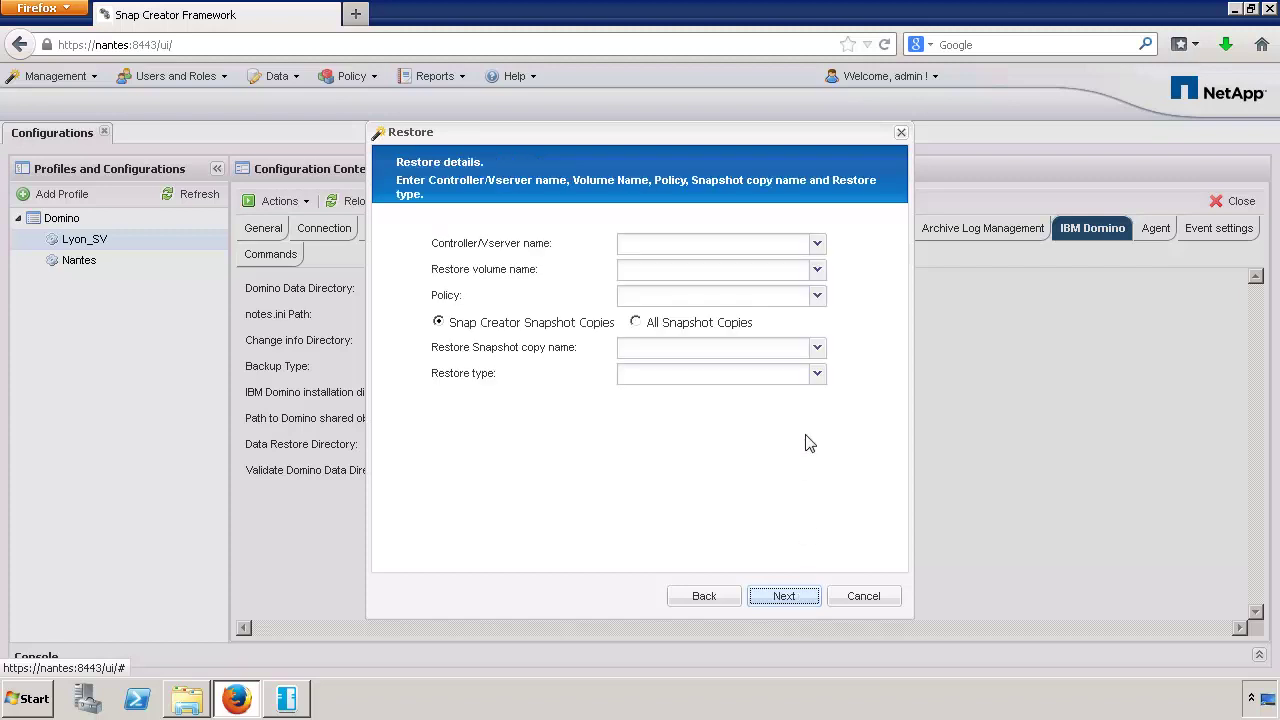
- Choose domino_vserver, volume Lyon_LinDom_DomData and the daily policy
click(766, 249)
click(766, 266)
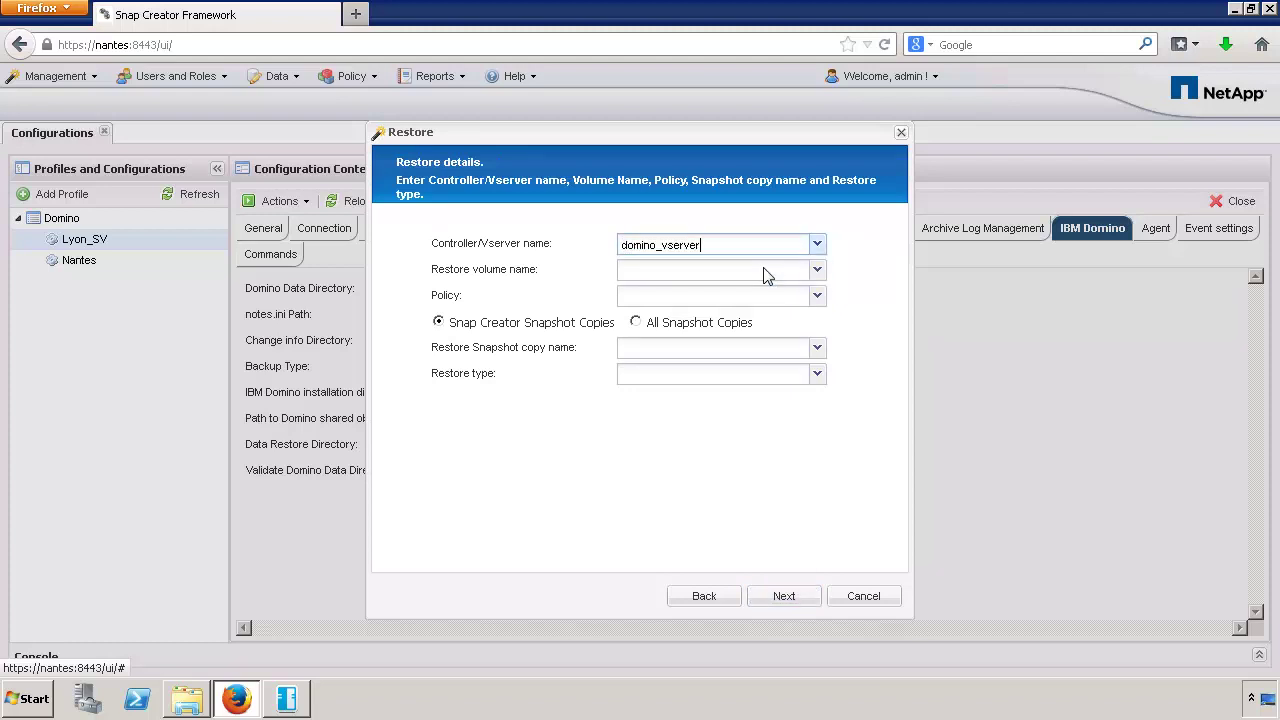
click(766, 272)
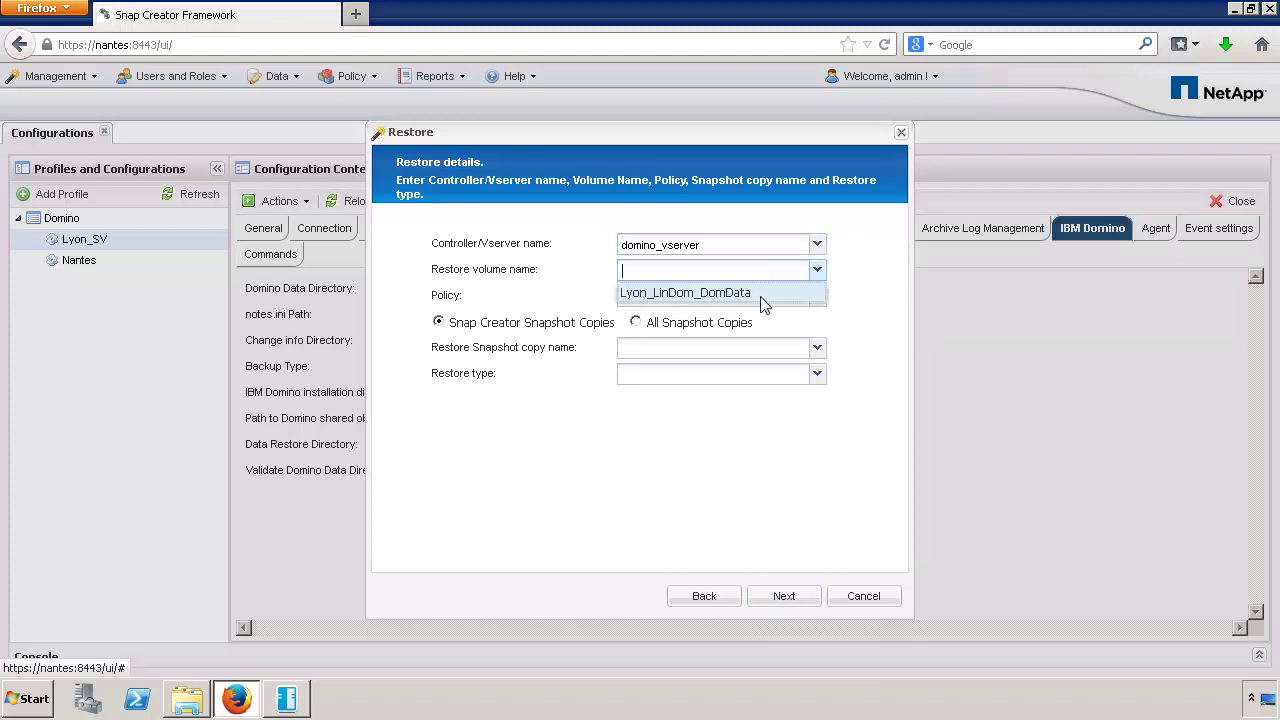
click(760, 296)
click(760, 298)
click(757, 316)
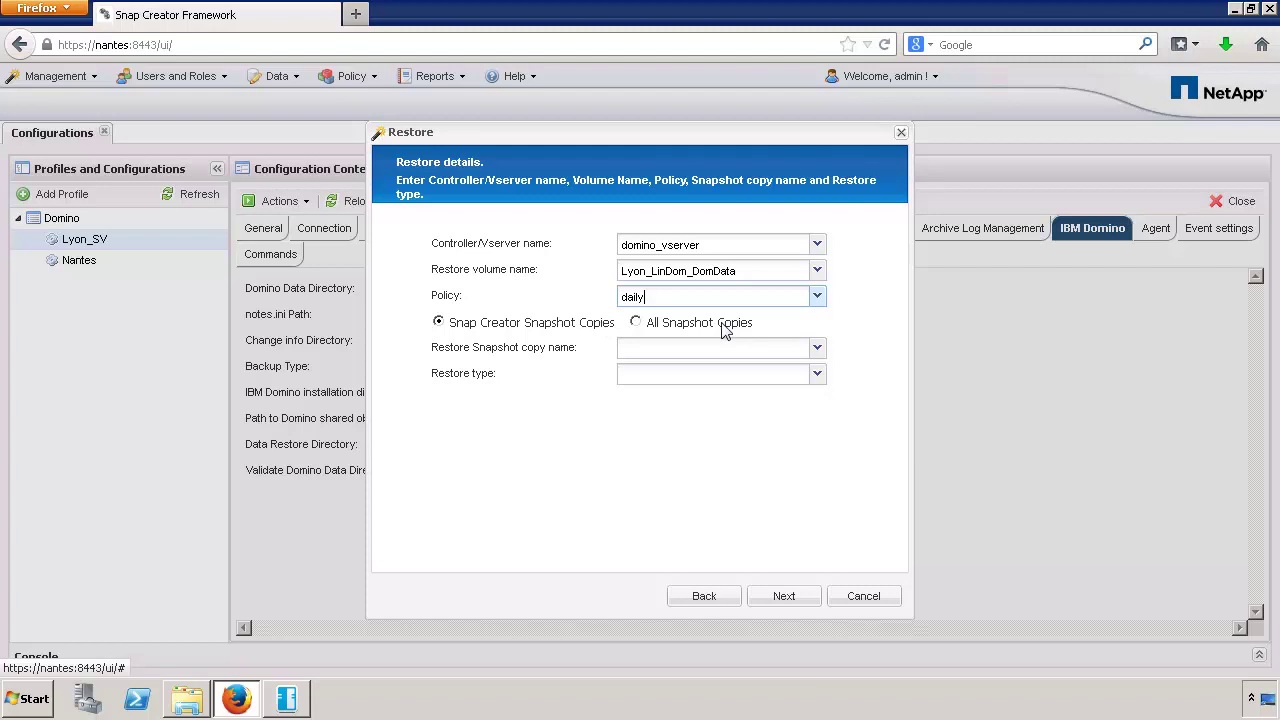
click(739, 349)
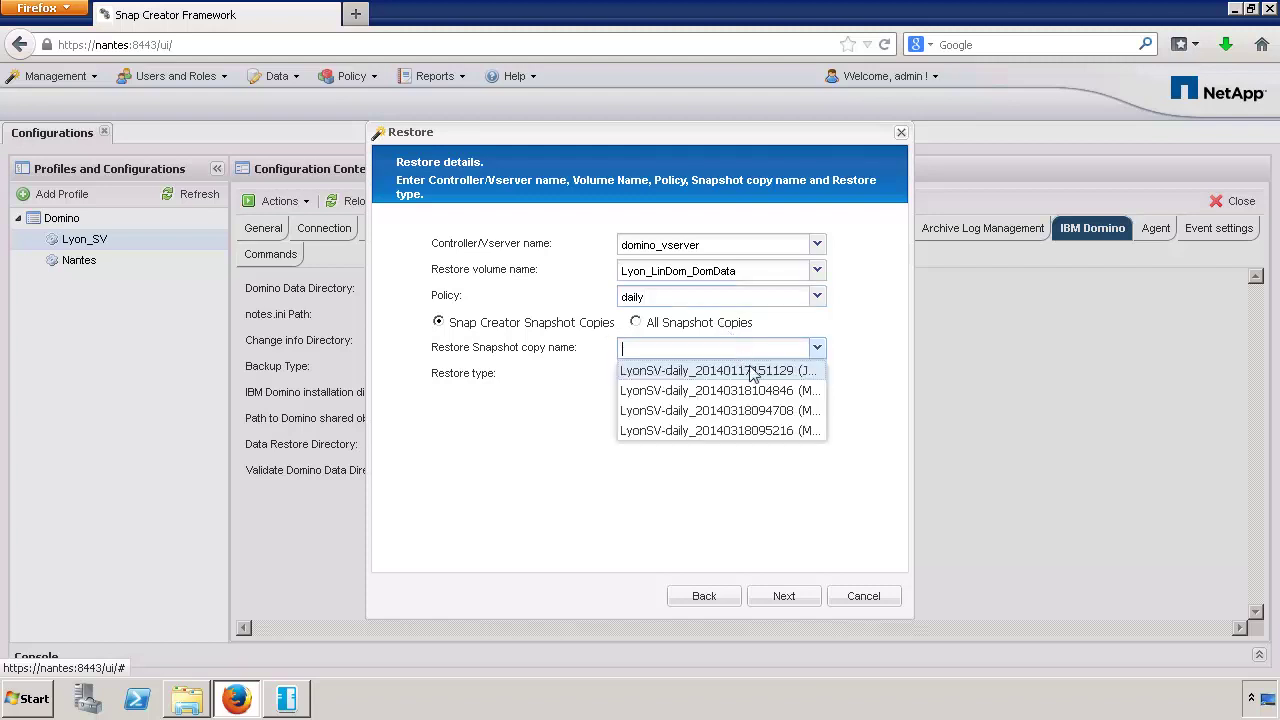
click(759, 412)
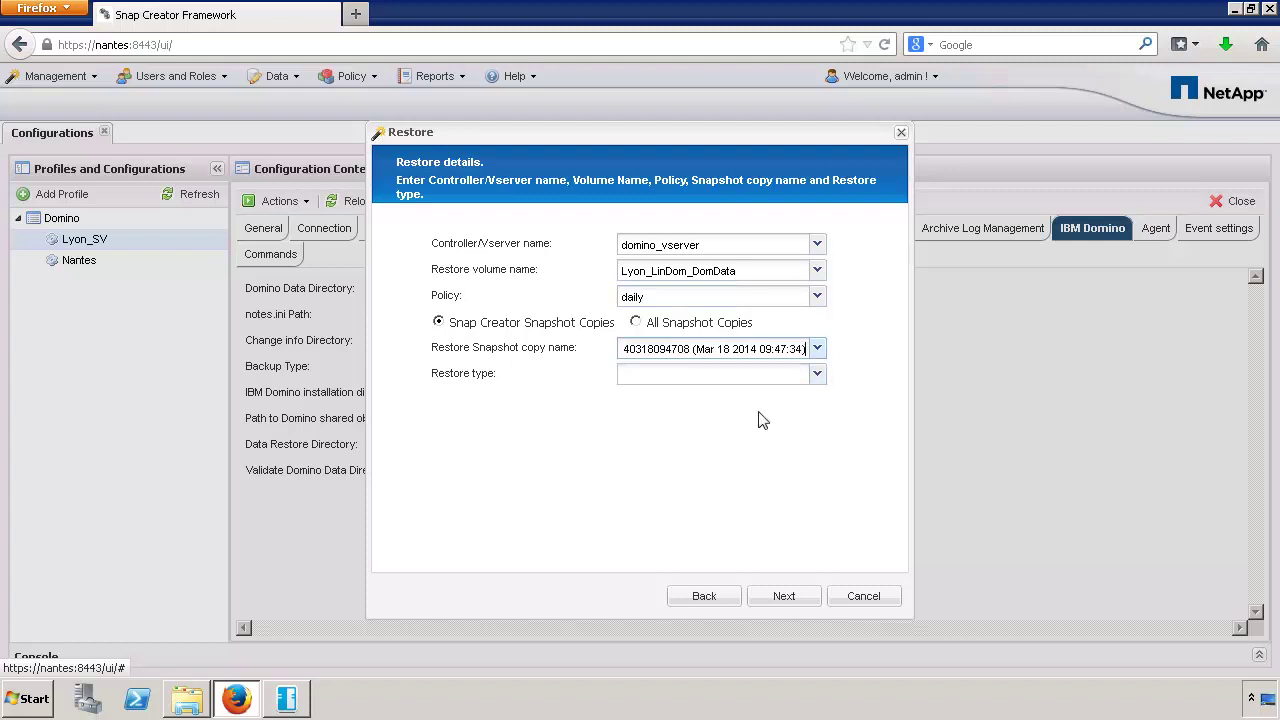
click(757, 374)
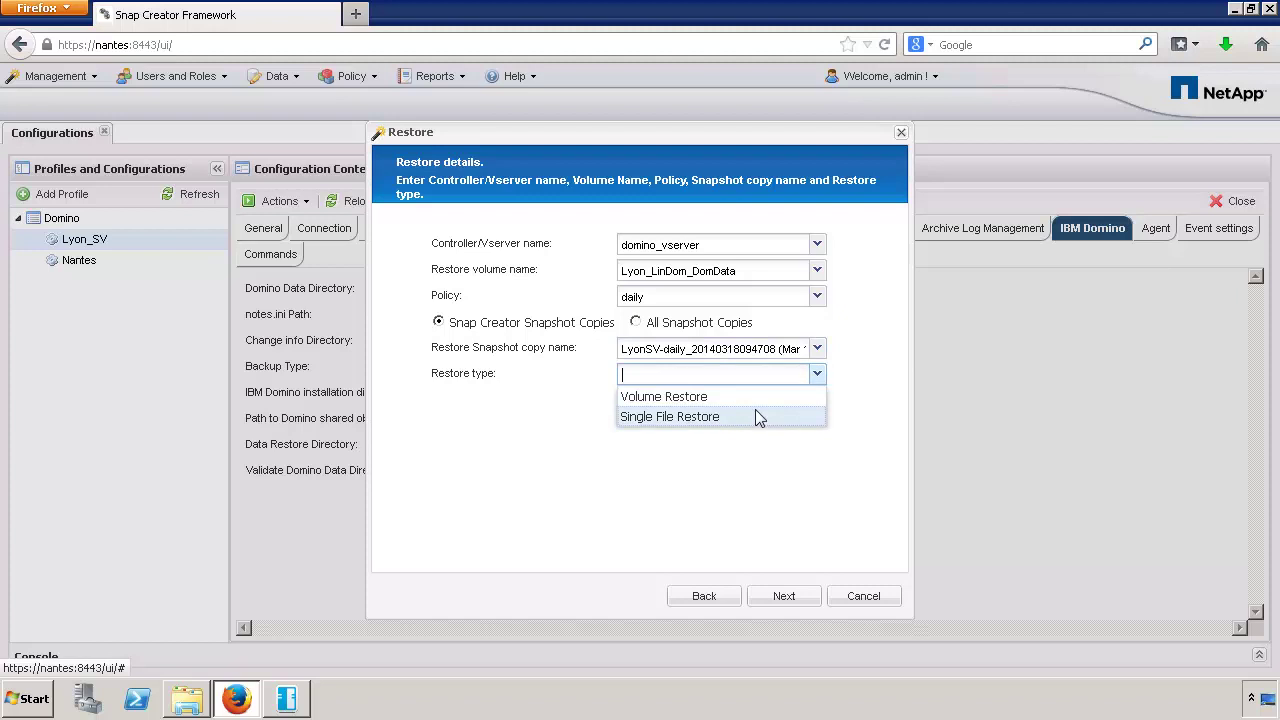
click(755, 409)
click(814, 597)
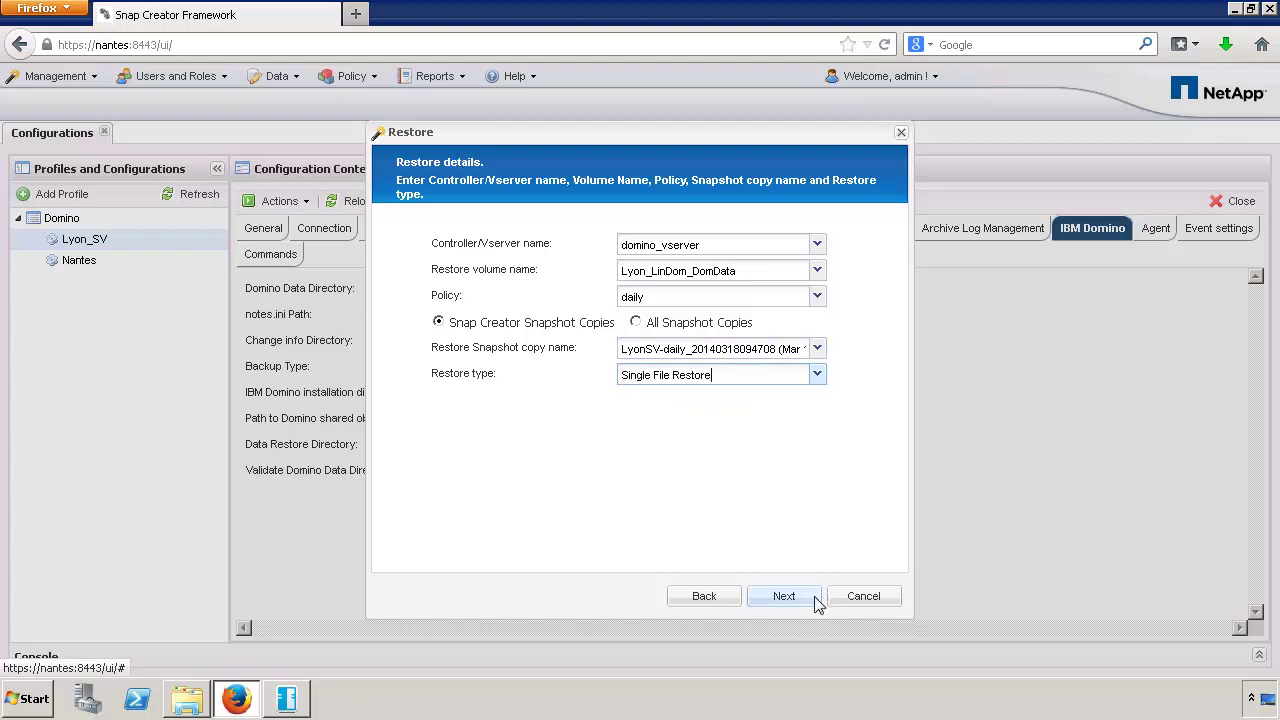
click(441, 259)
click(458, 280)
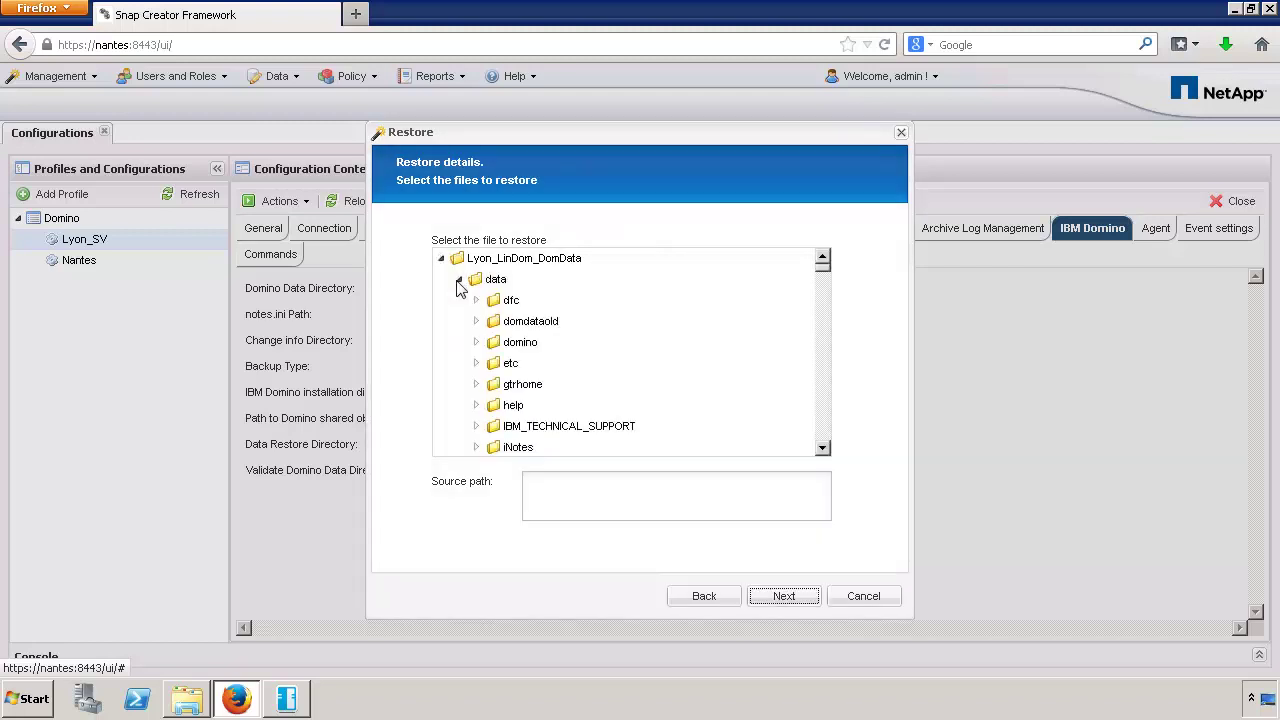
click(823, 354)
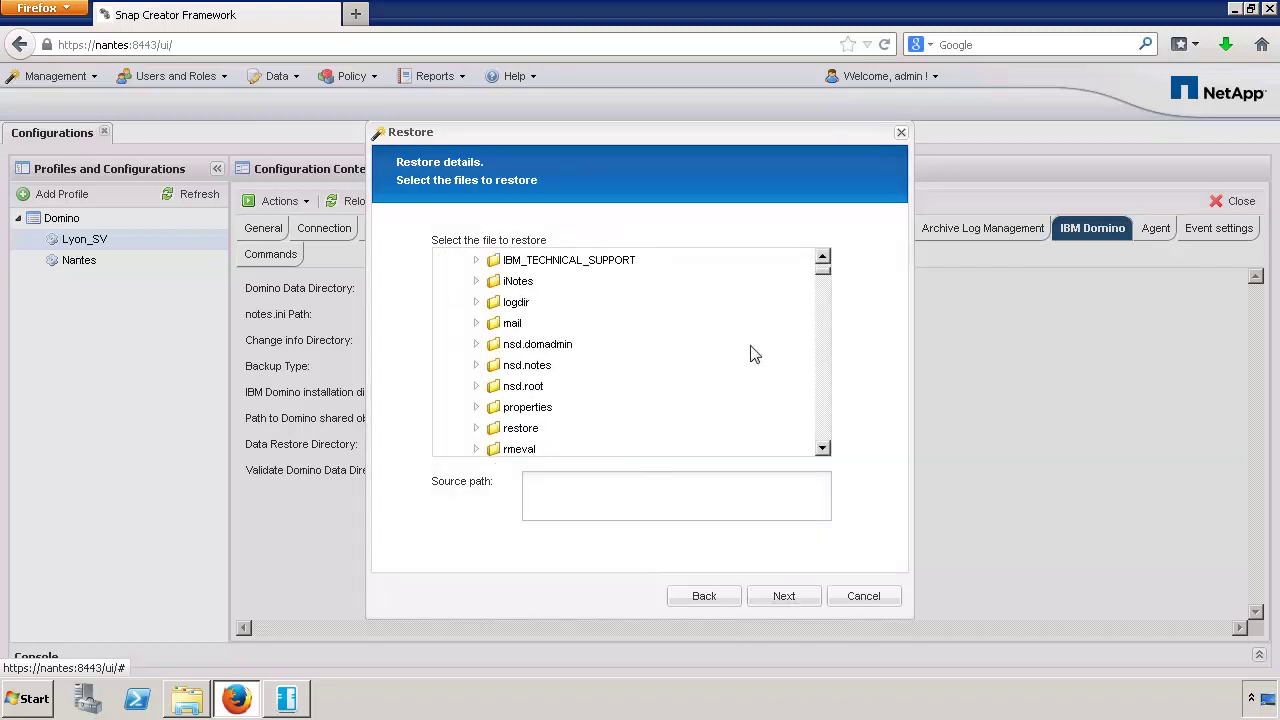
click(490, 325)
click(579, 451)
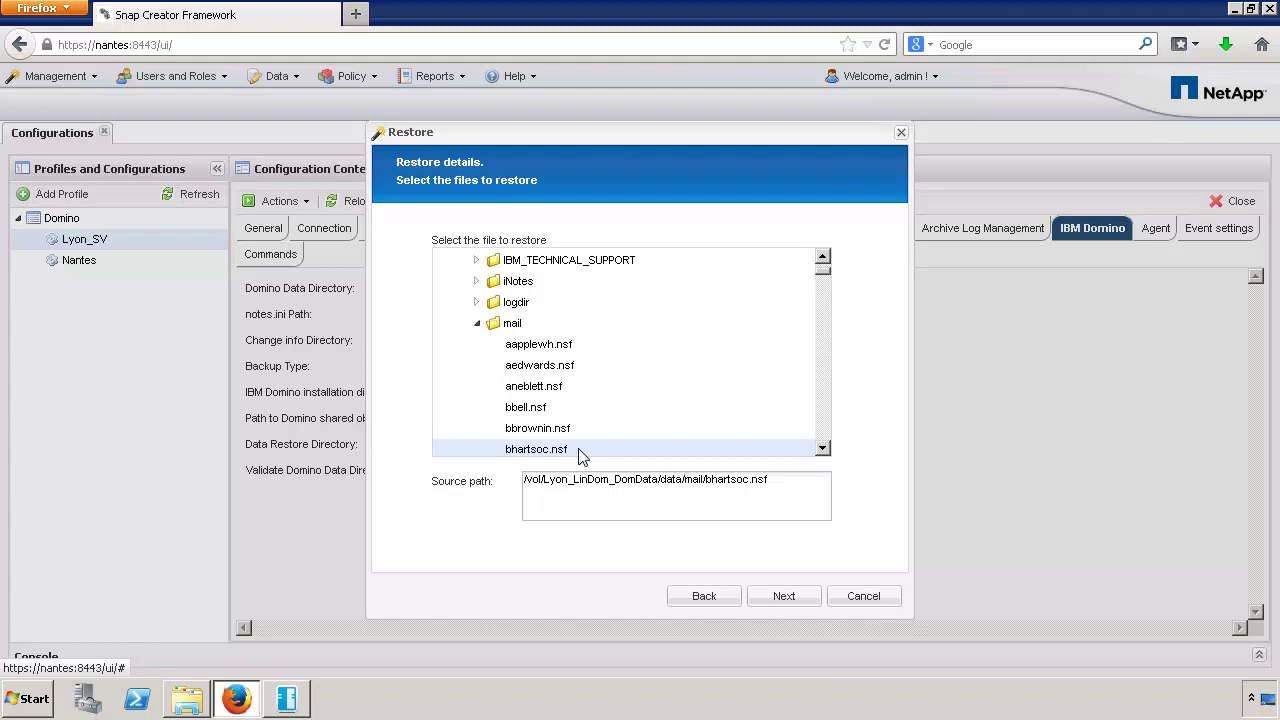
click(784, 595)
- Set the restore destination to the mail folder under data/restore
click(440, 260)
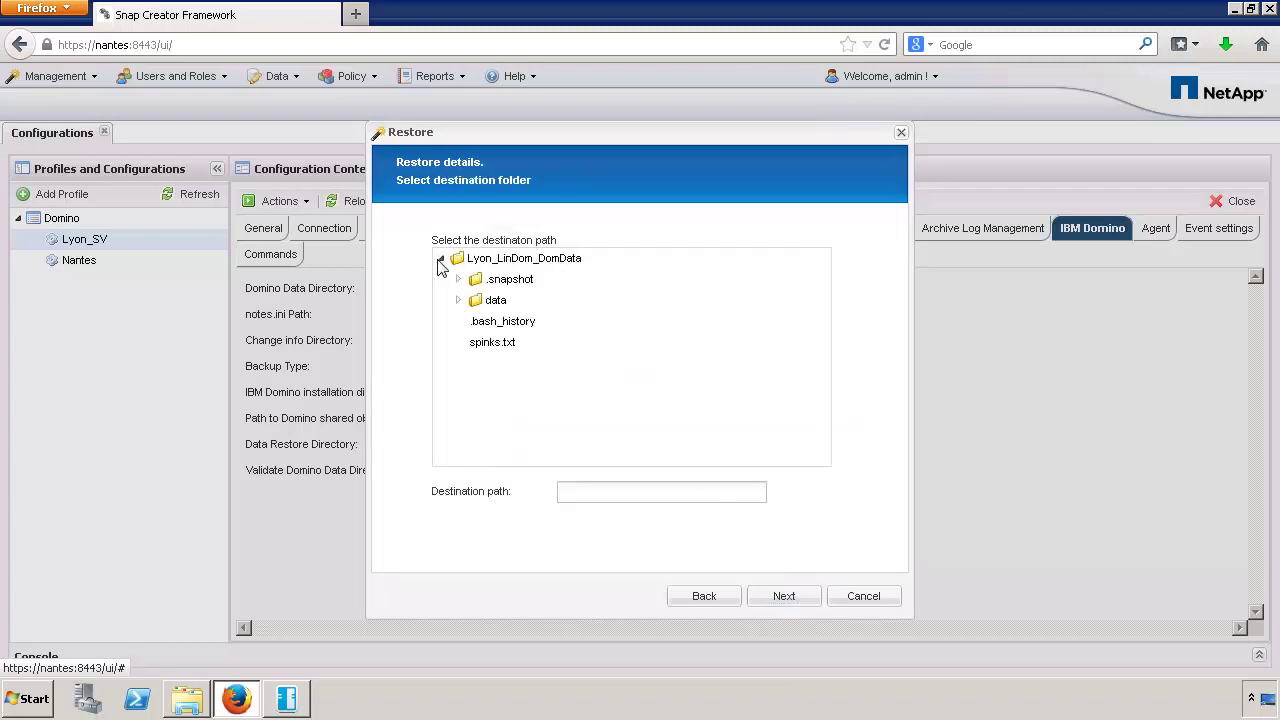
click(458, 300)
click(823, 354)
click(477, 435)
click(822, 458)
click(530, 418)
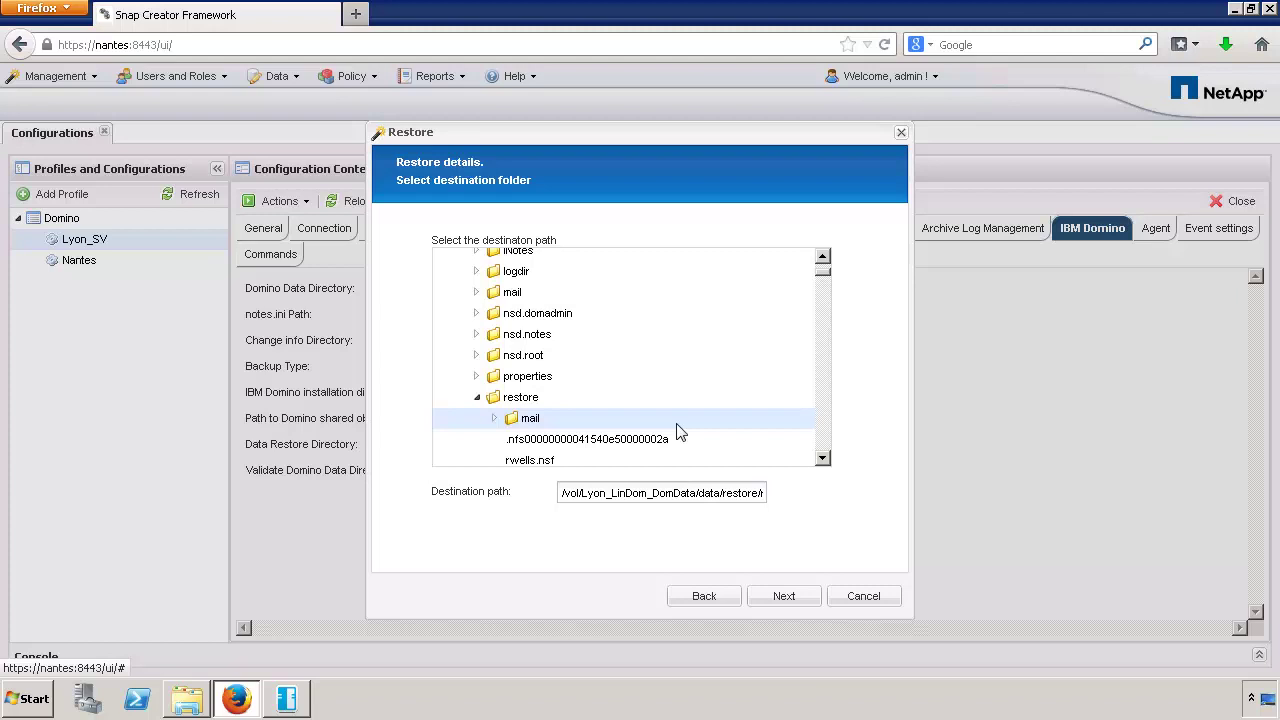
click(786, 597)
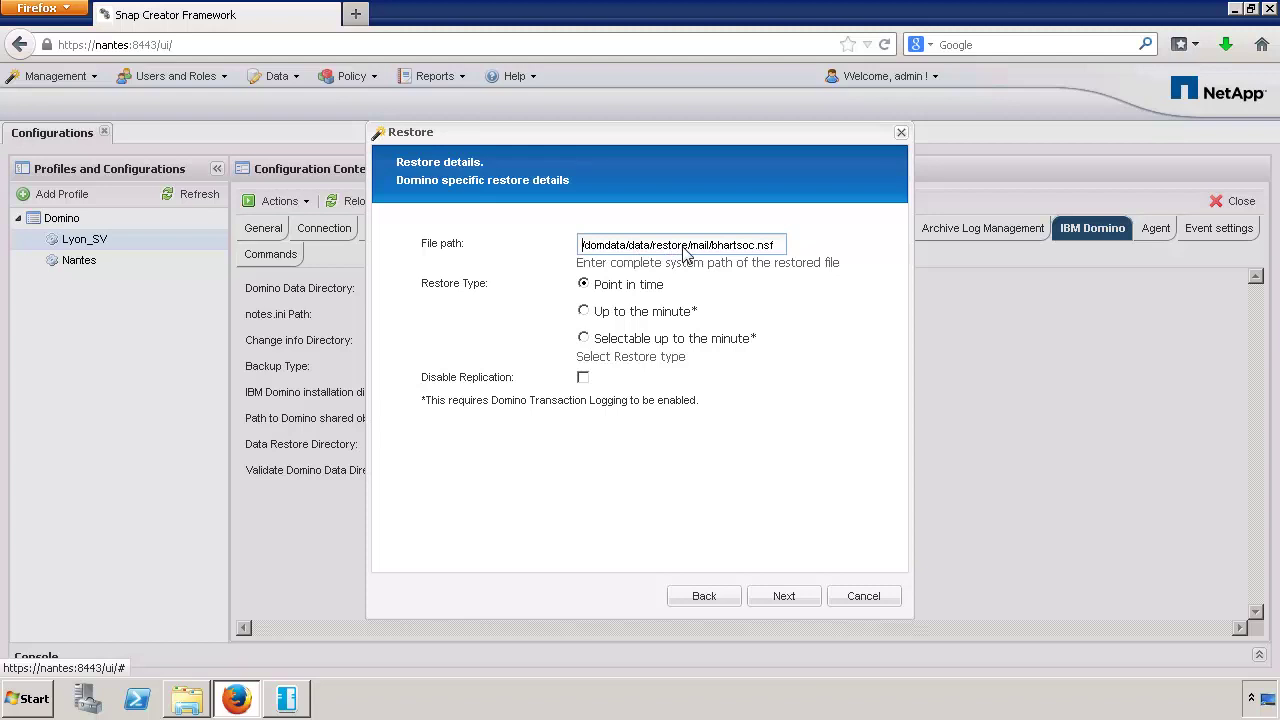
drag(686, 252, 570, 248)
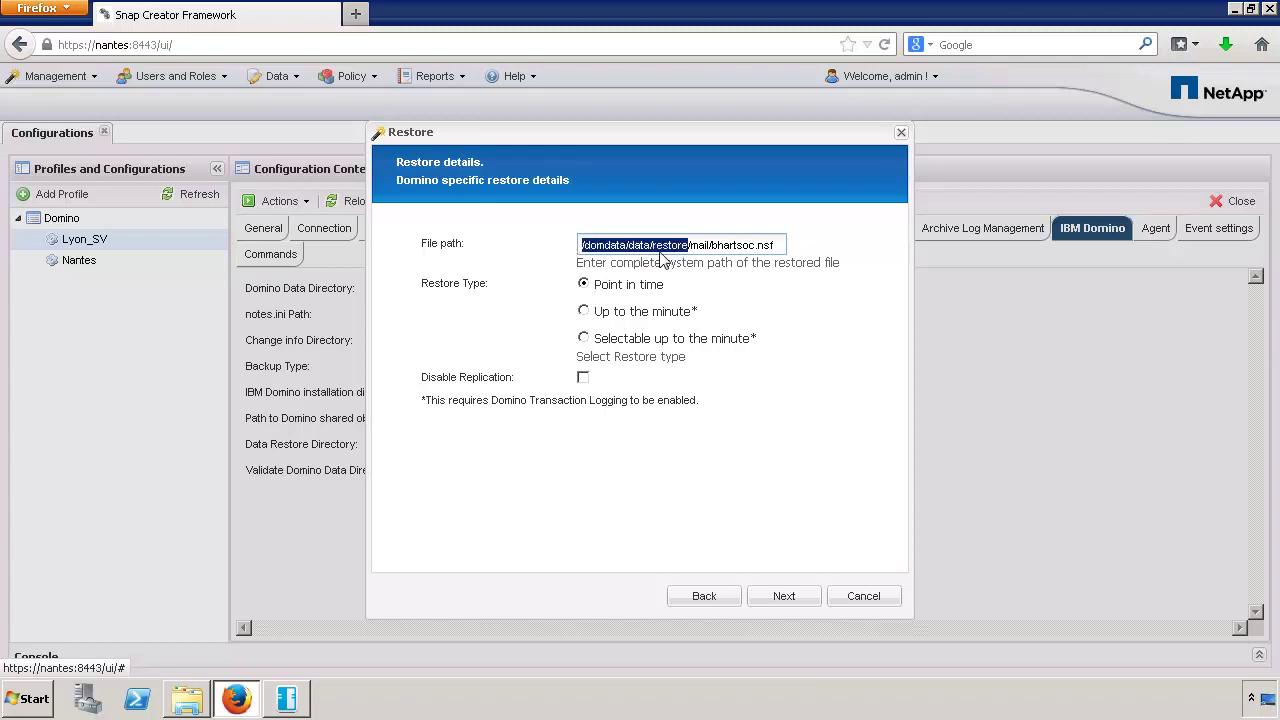
drag(690, 252, 780, 253)
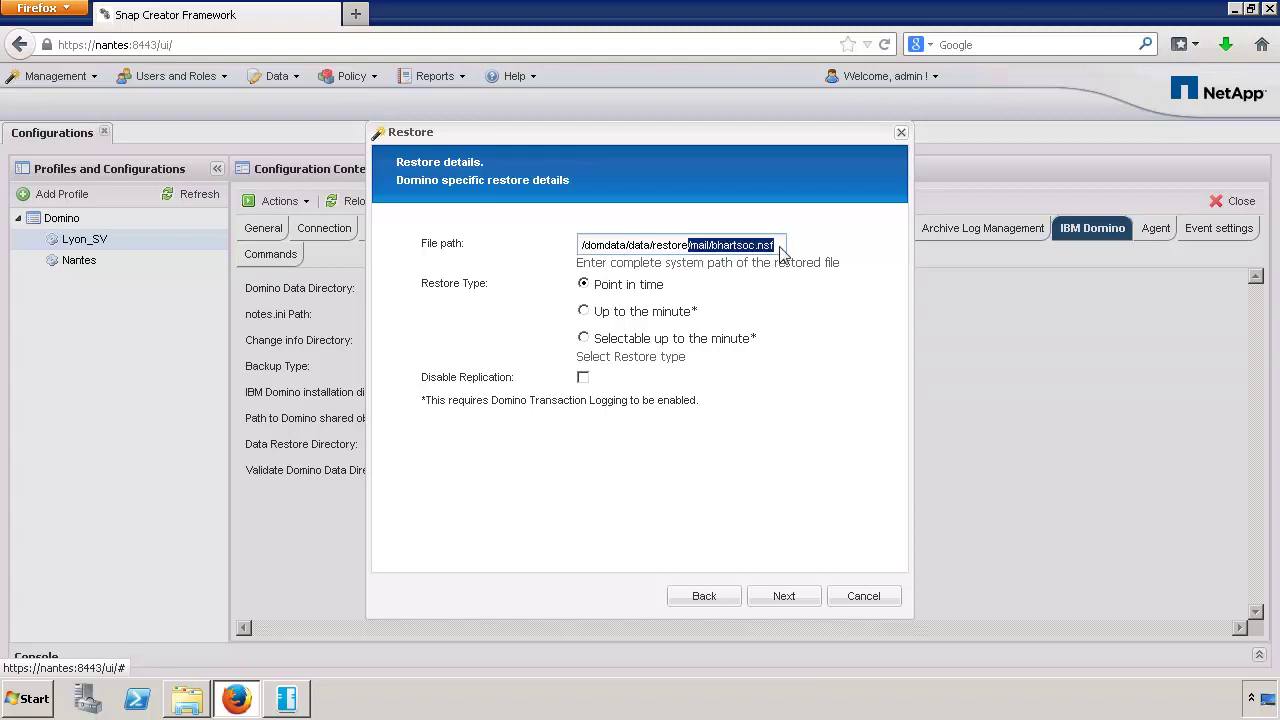
click(780, 252)
mouse_move(700, 306)
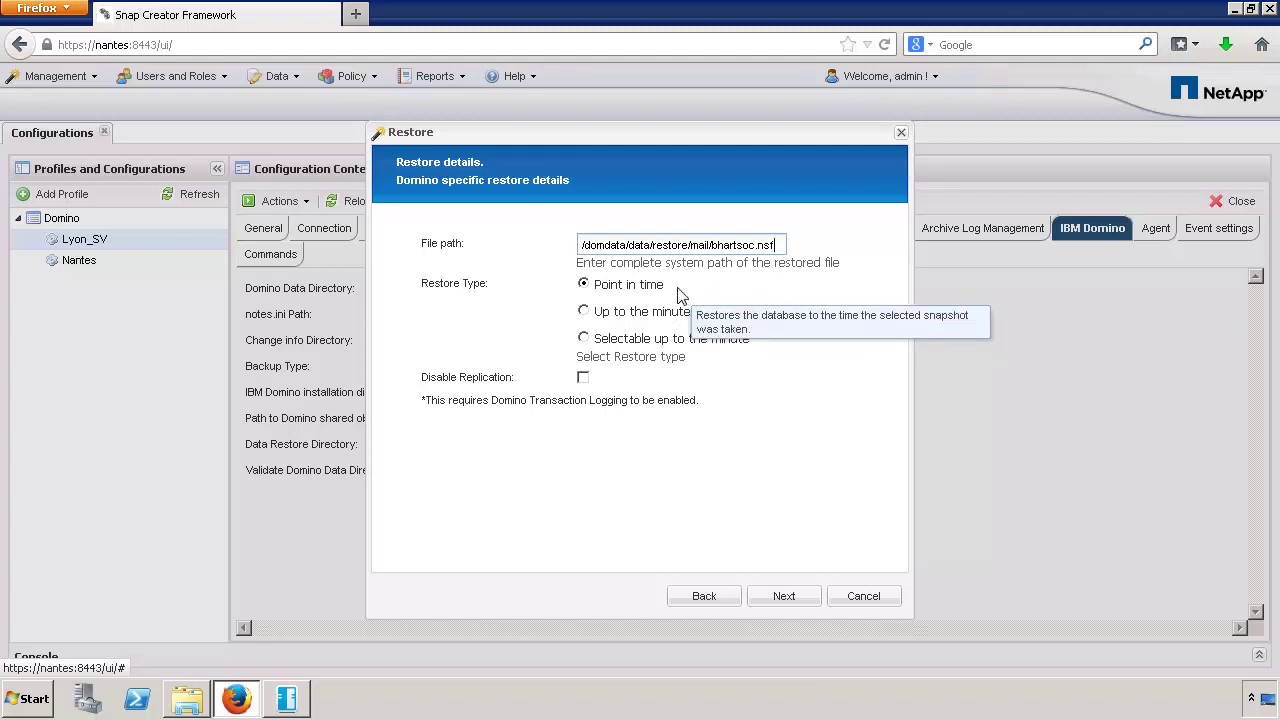
click(671, 313)
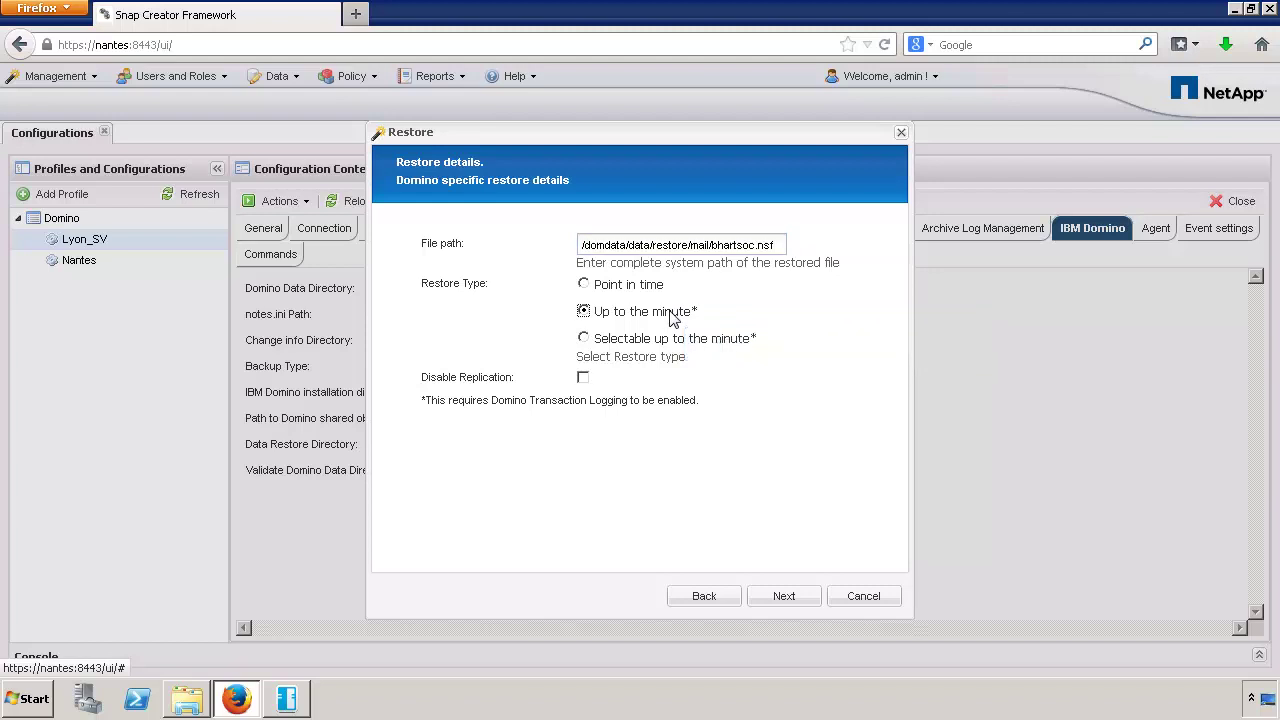
click(671, 342)
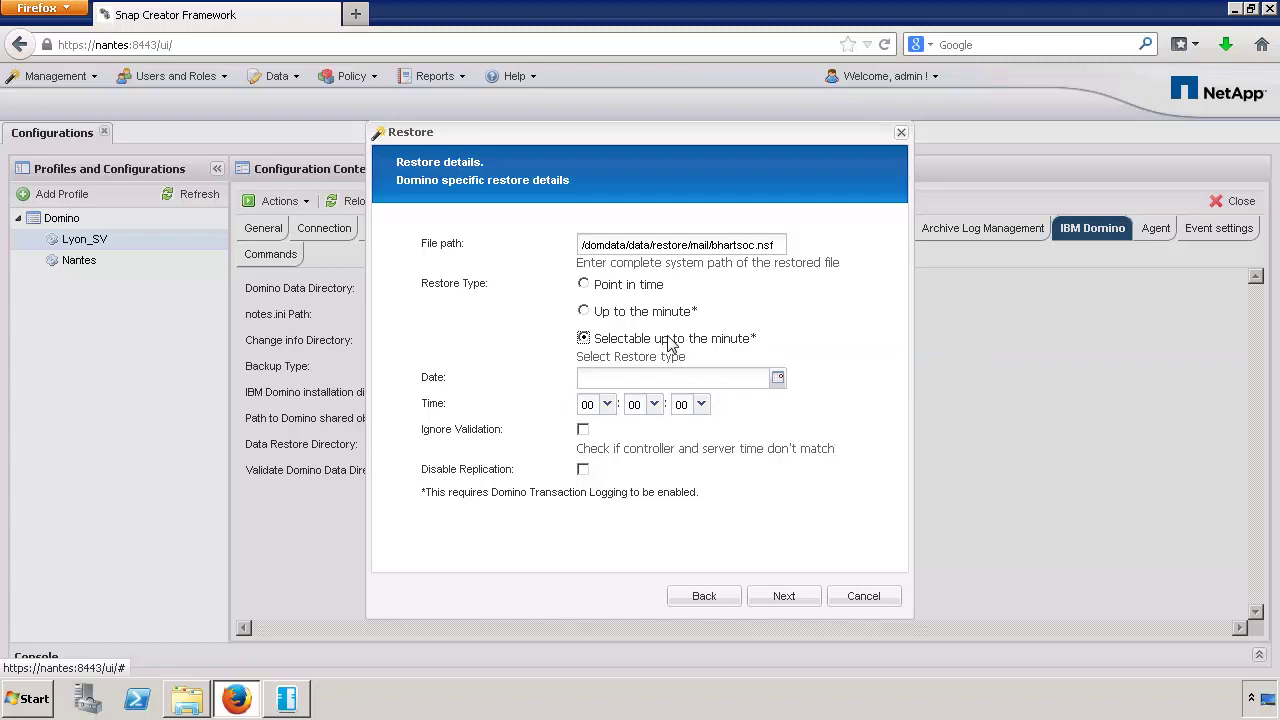
- Pick 03/18/2014 with hour 10 as the restore point and tick Disable Replication
click(777, 377)
click(720, 486)
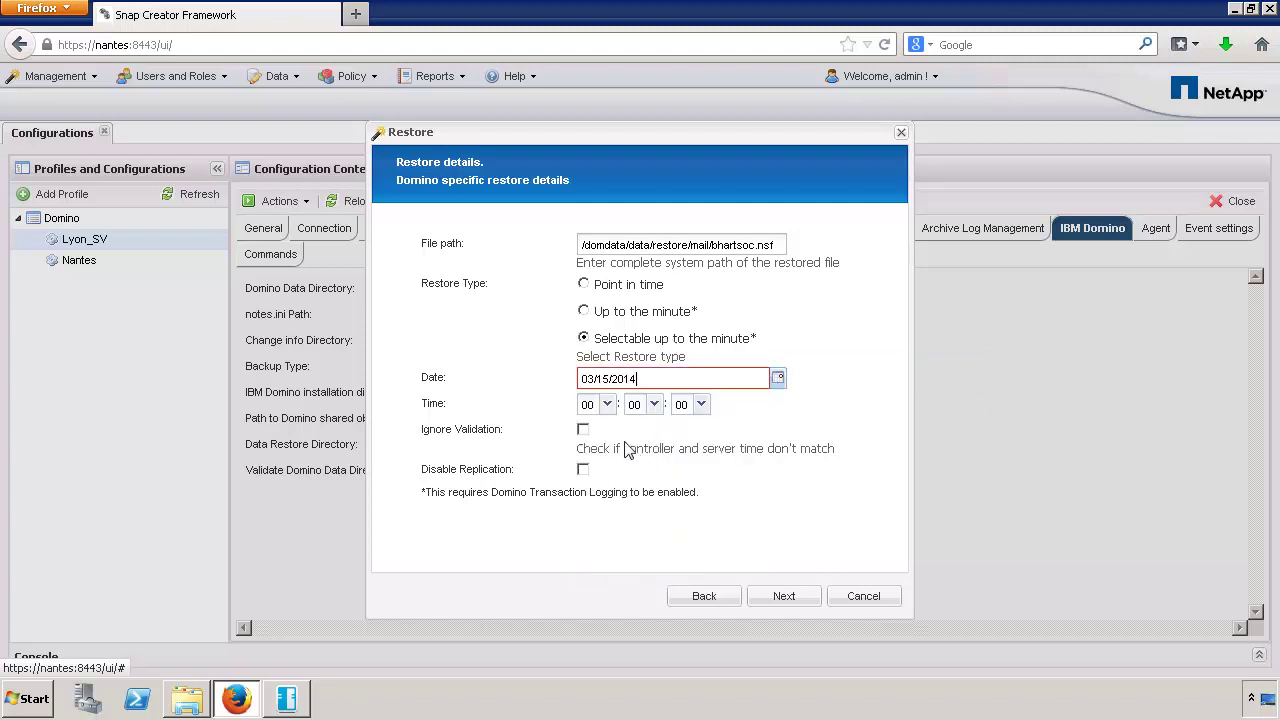
click(606, 404)
click(592, 385)
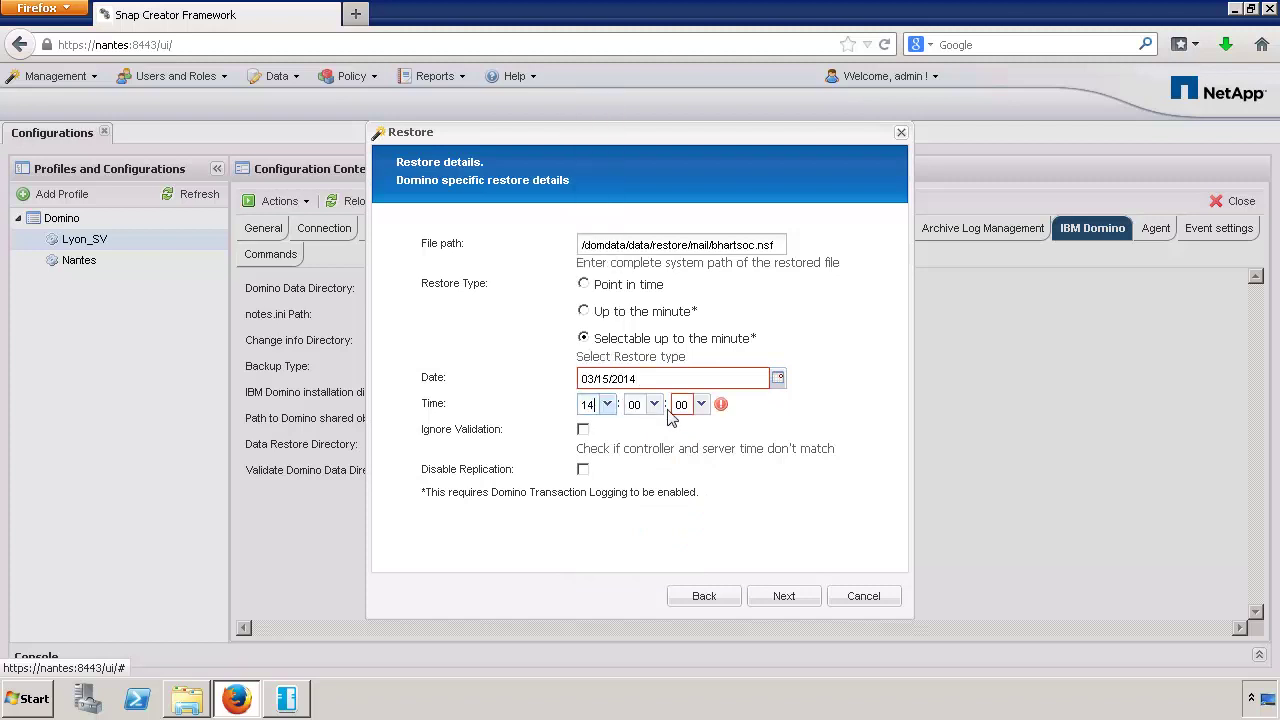
mouse_move(722, 406)
click(777, 378)
click(623, 505)
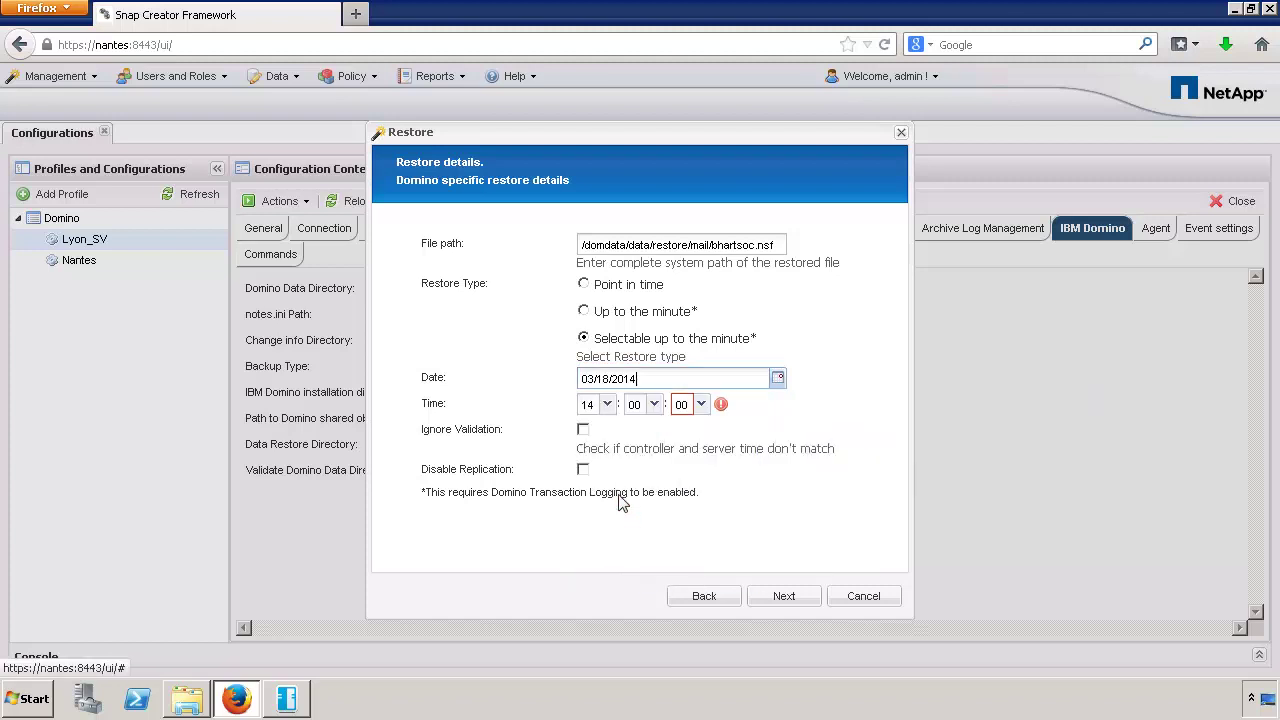
click(606, 404)
click(588, 305)
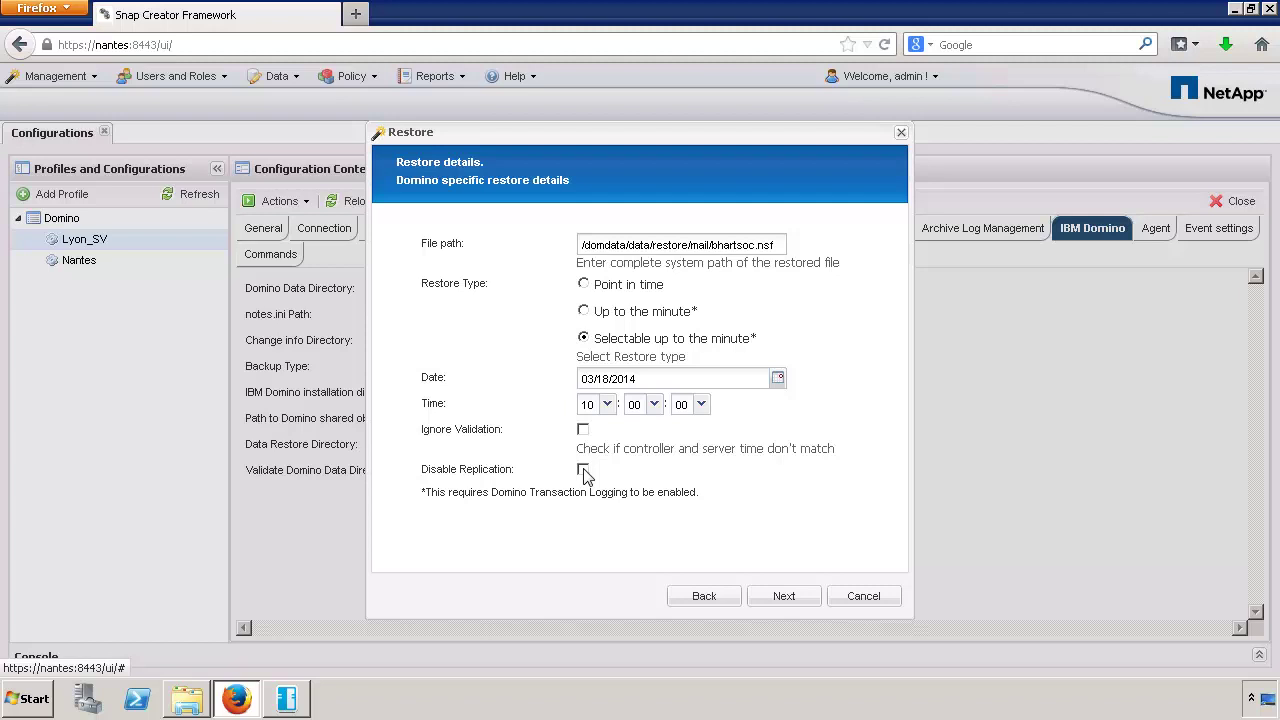
click(584, 471)
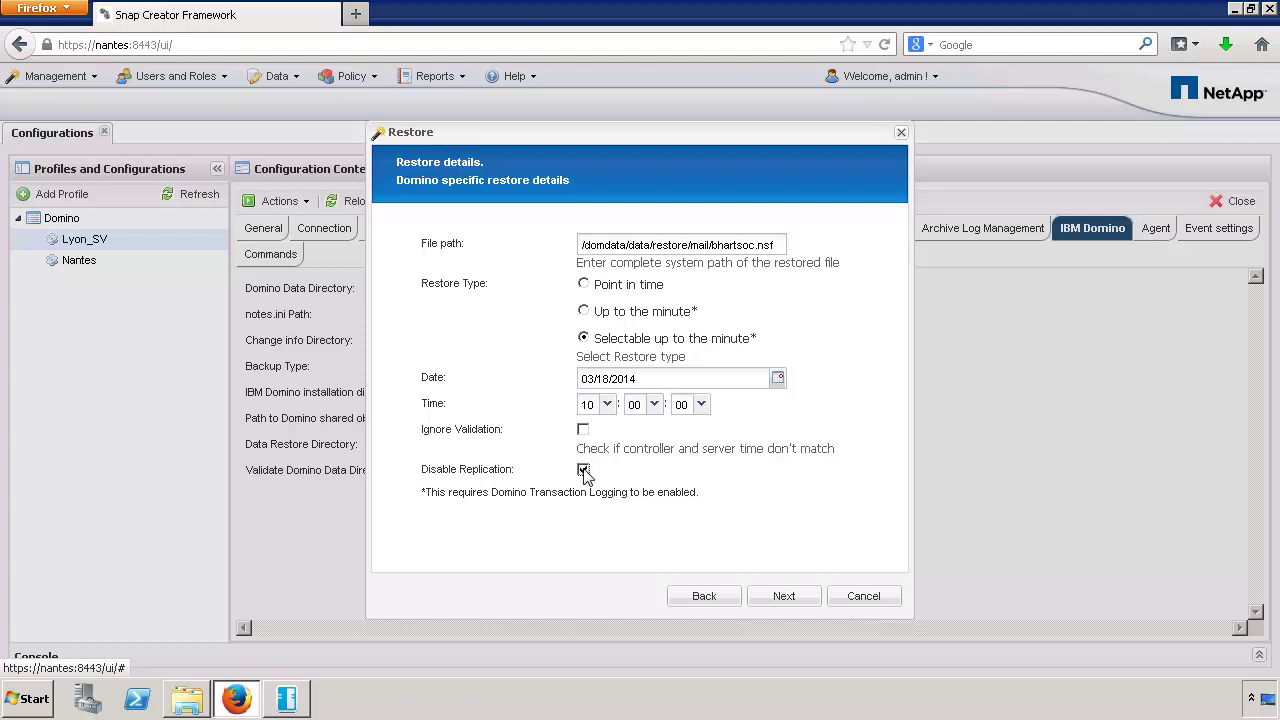
click(788, 597)
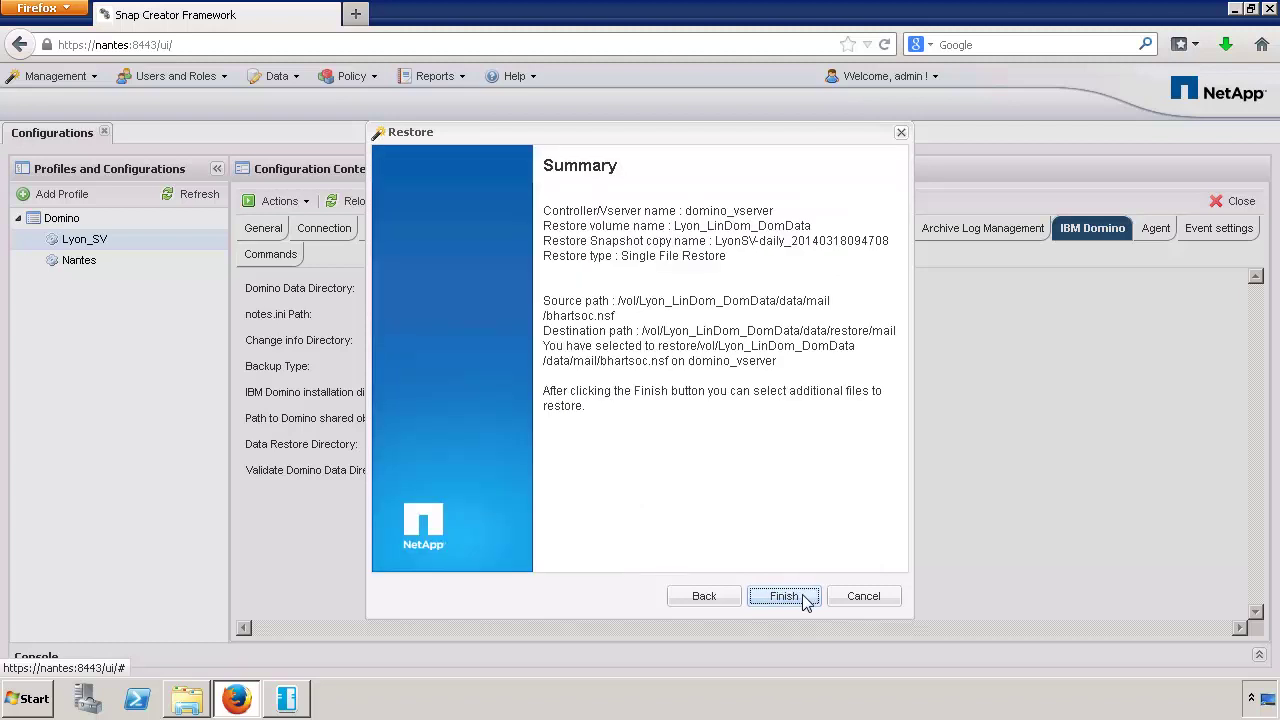
click(784, 596)
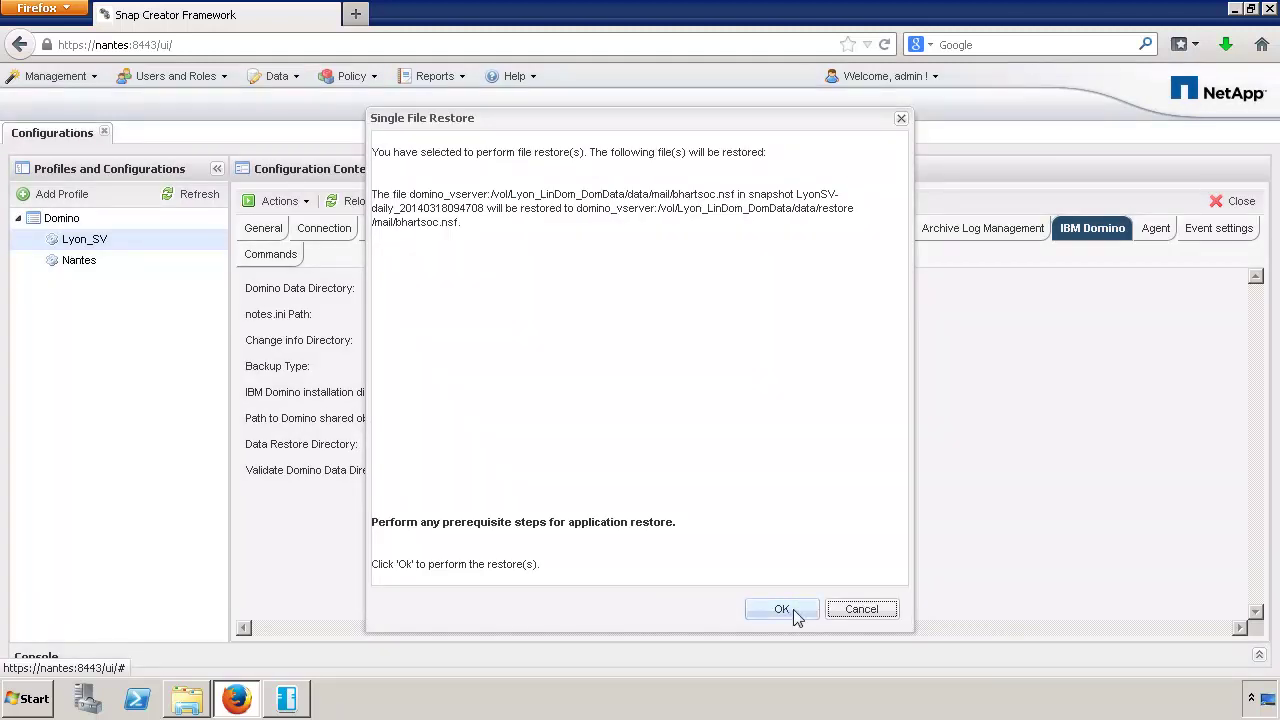
click(782, 609)
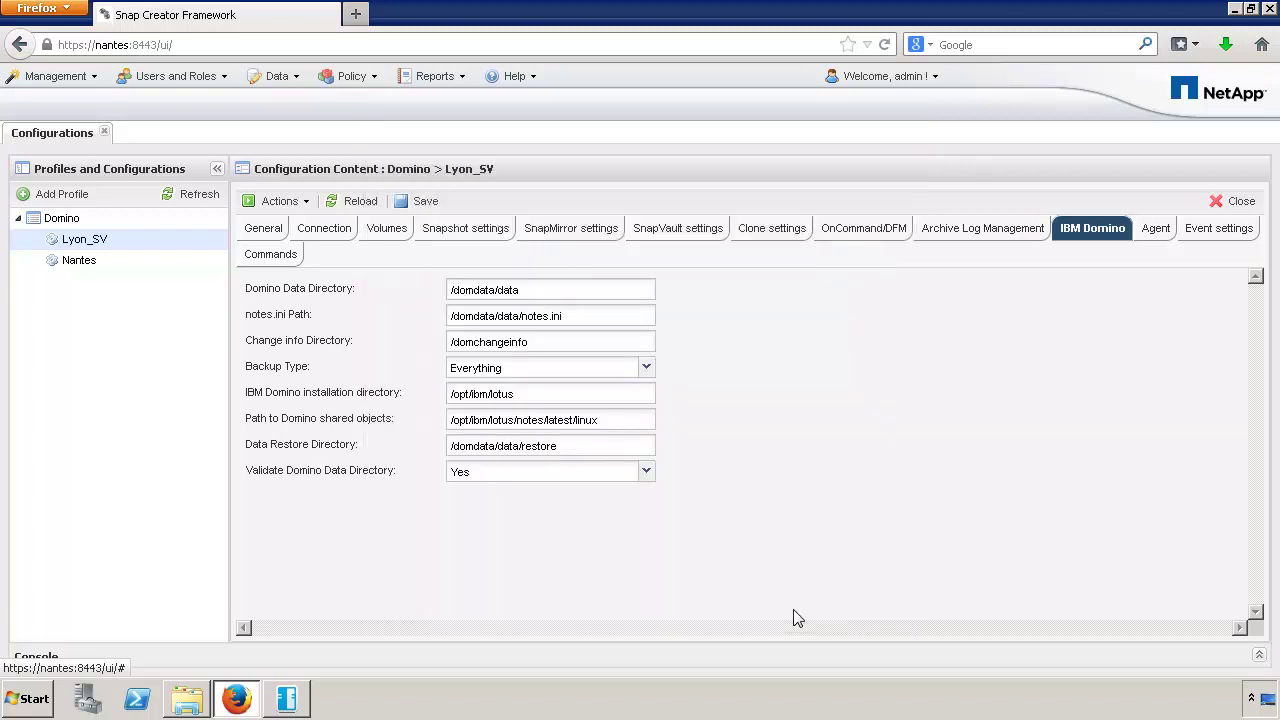
click(1259, 656)
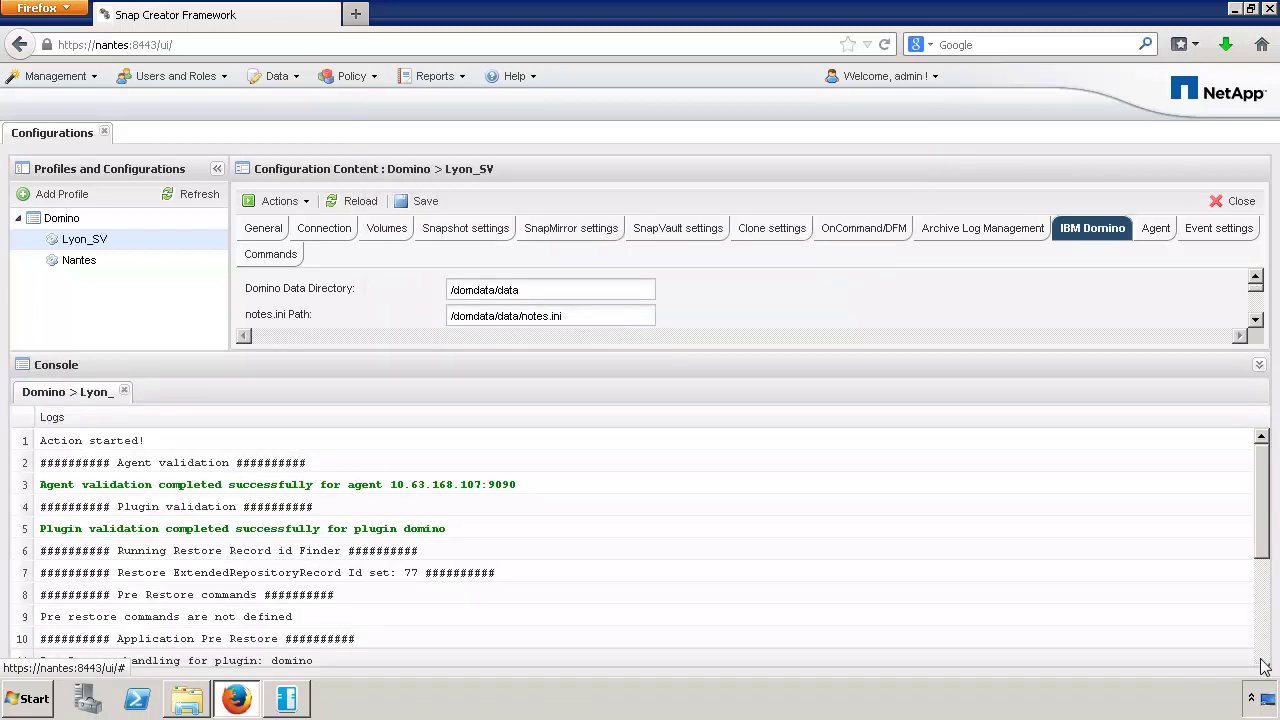